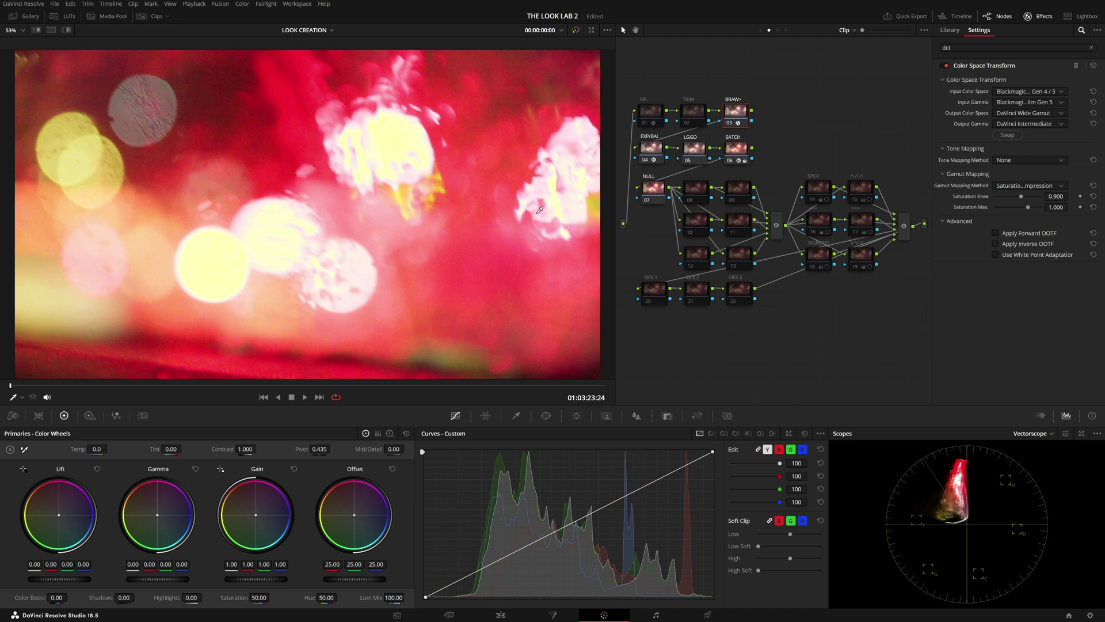
Compare the bokeh clip with all grades bypassed and with them enabled.
key(shift+d)
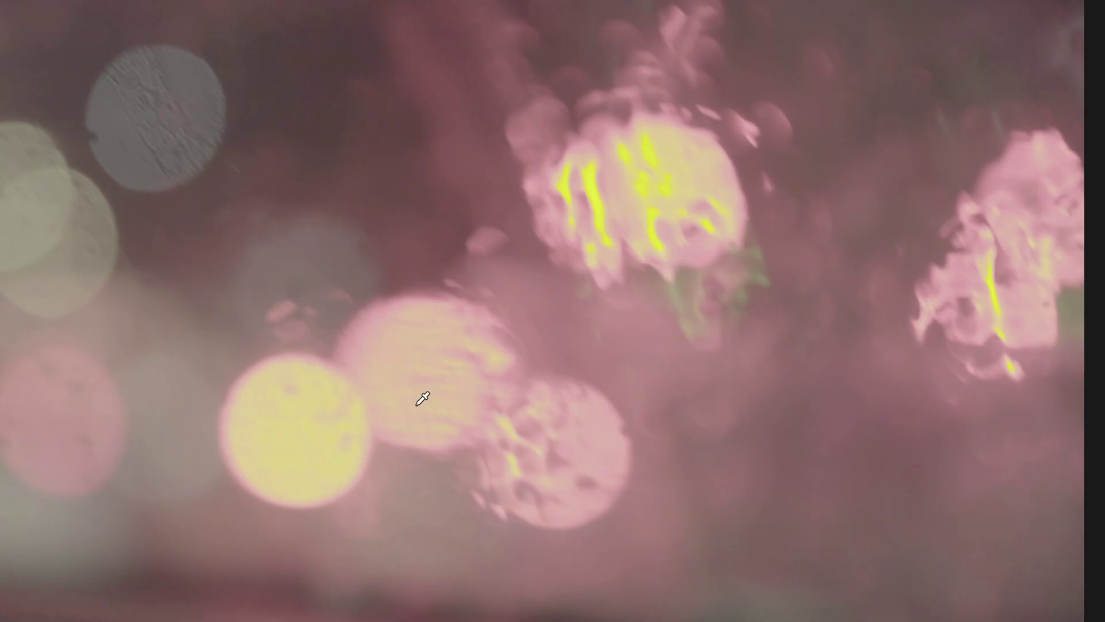
key(shift+d)
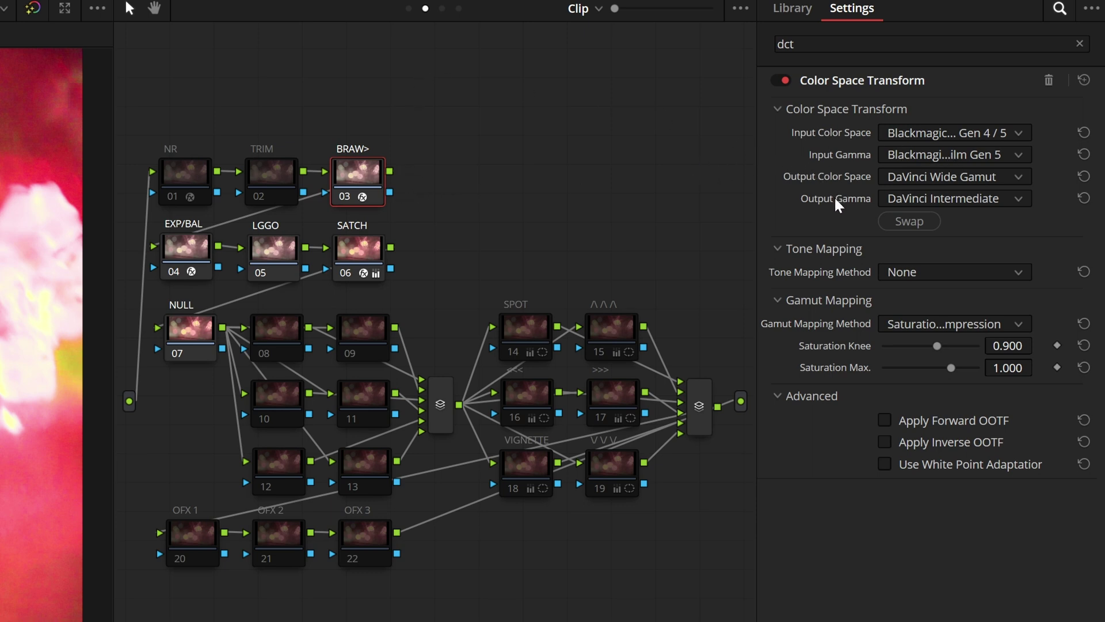
In the timeline-level node graph, try Saturation Compression as the Rec.709 transform's gamut mapping method, comparing it with None.
click(459, 9)
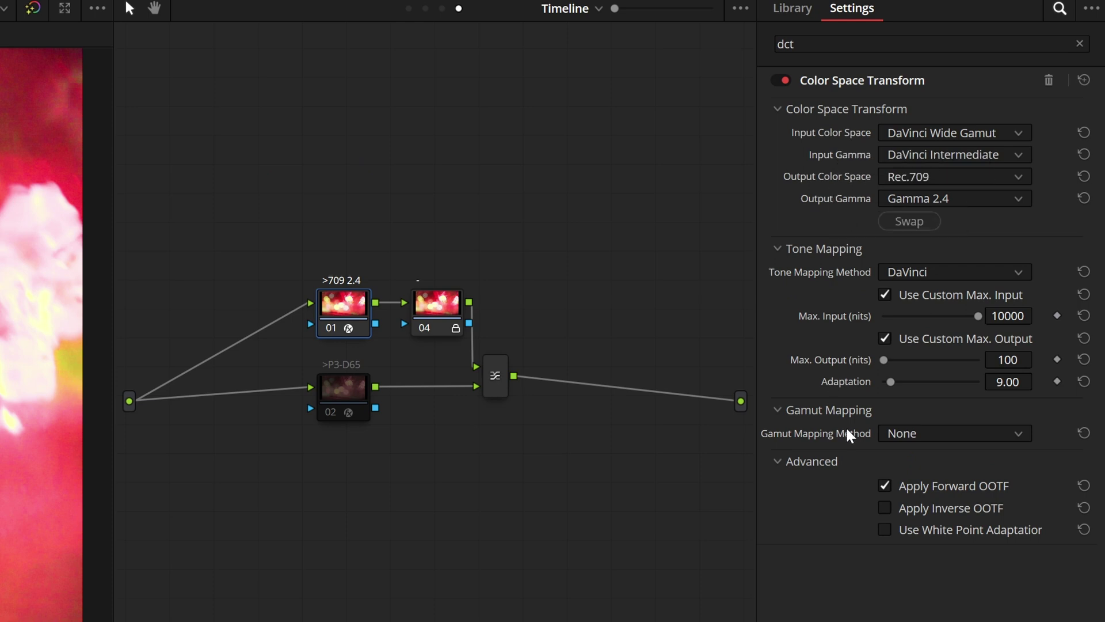
click(938, 433)
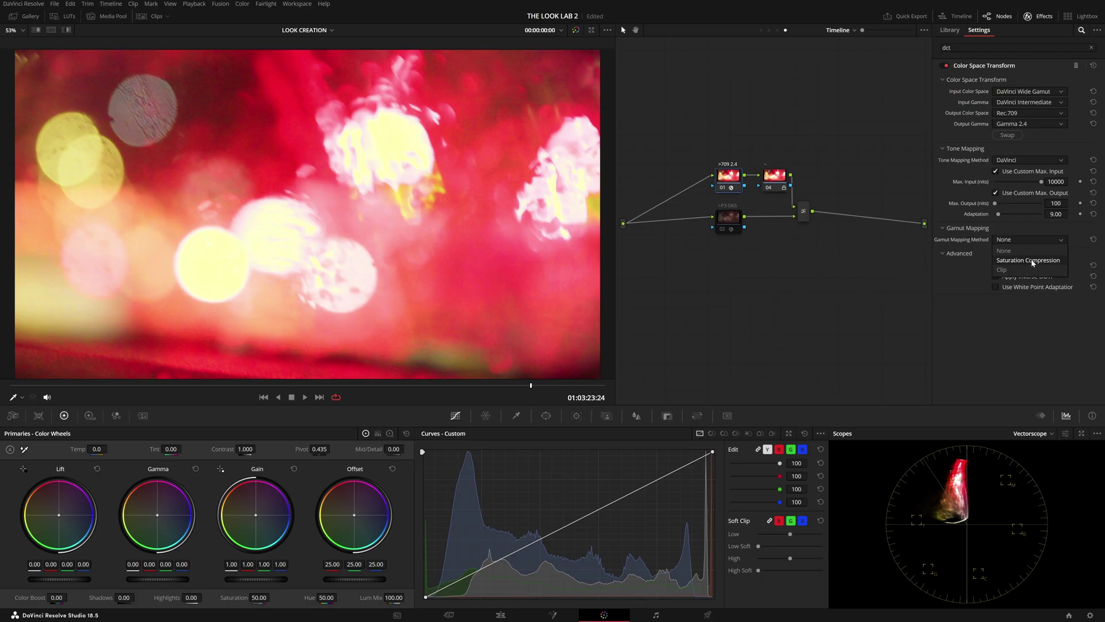
click(956, 475)
click(1030, 243)
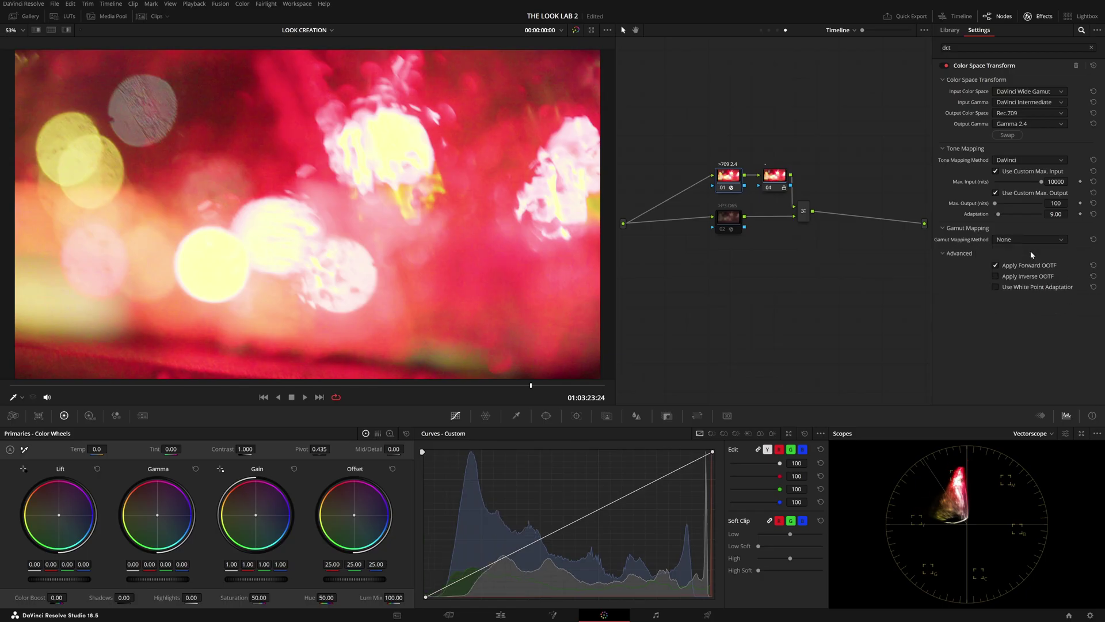
click(1030, 249)
click(1030, 240)
click(1031, 258)
click(1030, 240)
click(1030, 250)
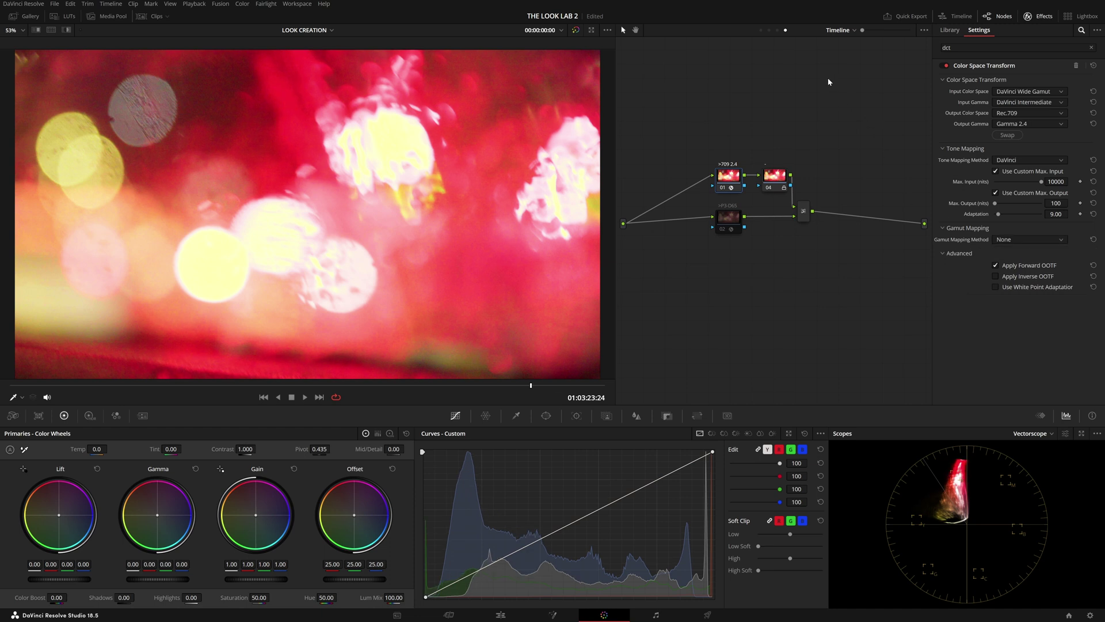
Switch to the group post-clip node graph, move the Comp node beside the output and enable it.
click(778, 31)
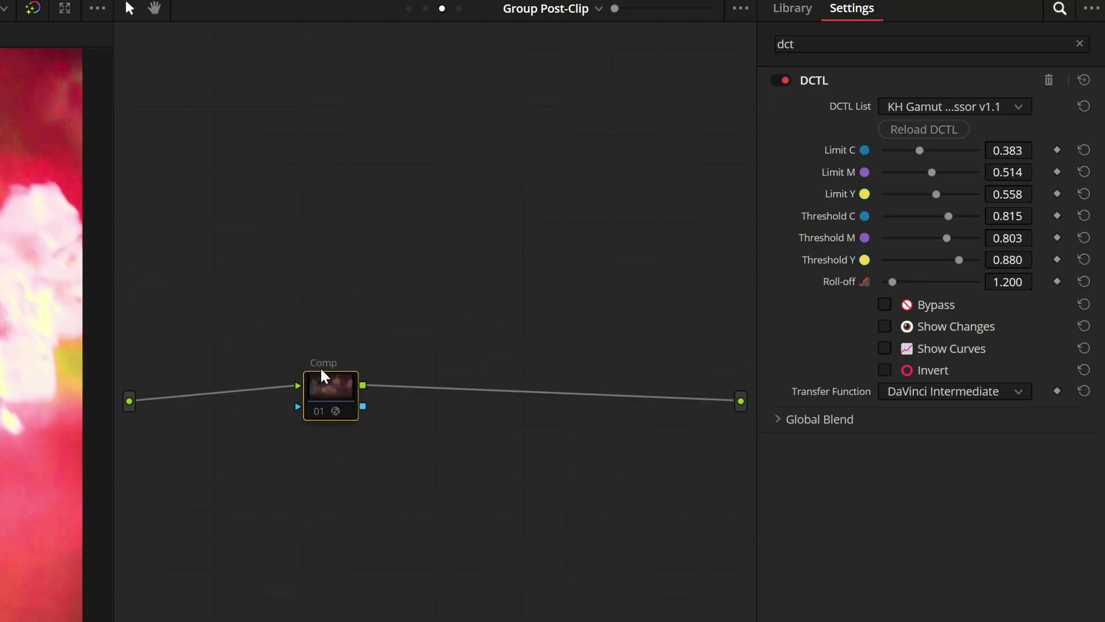
drag(336, 398, 643, 415)
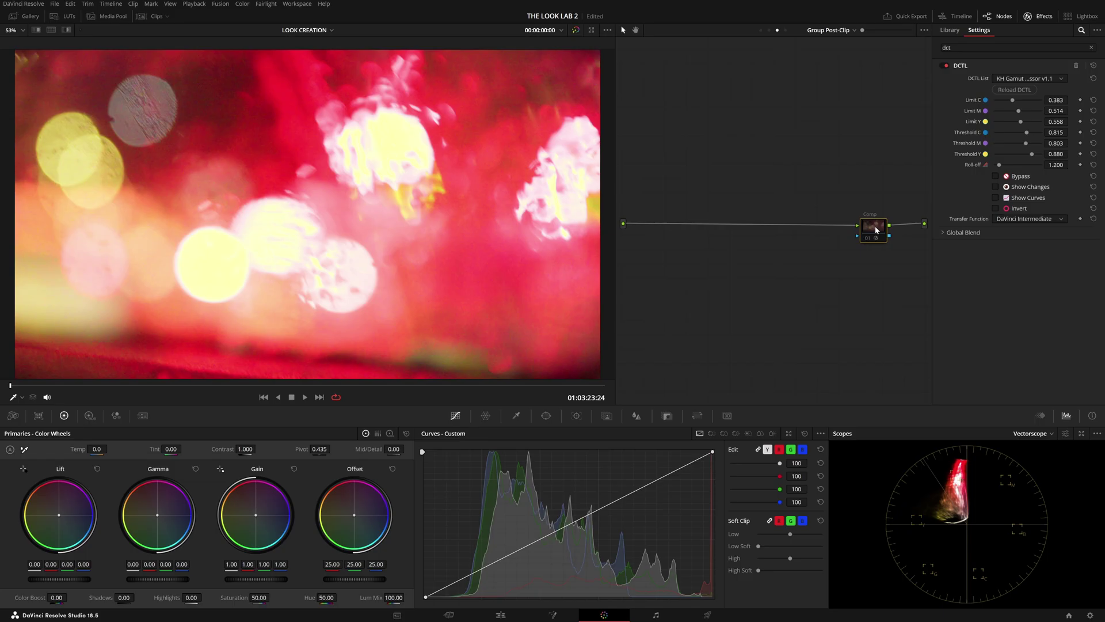
key(ctrl+d)
key(ctrl+d)
key(ctrl+d)
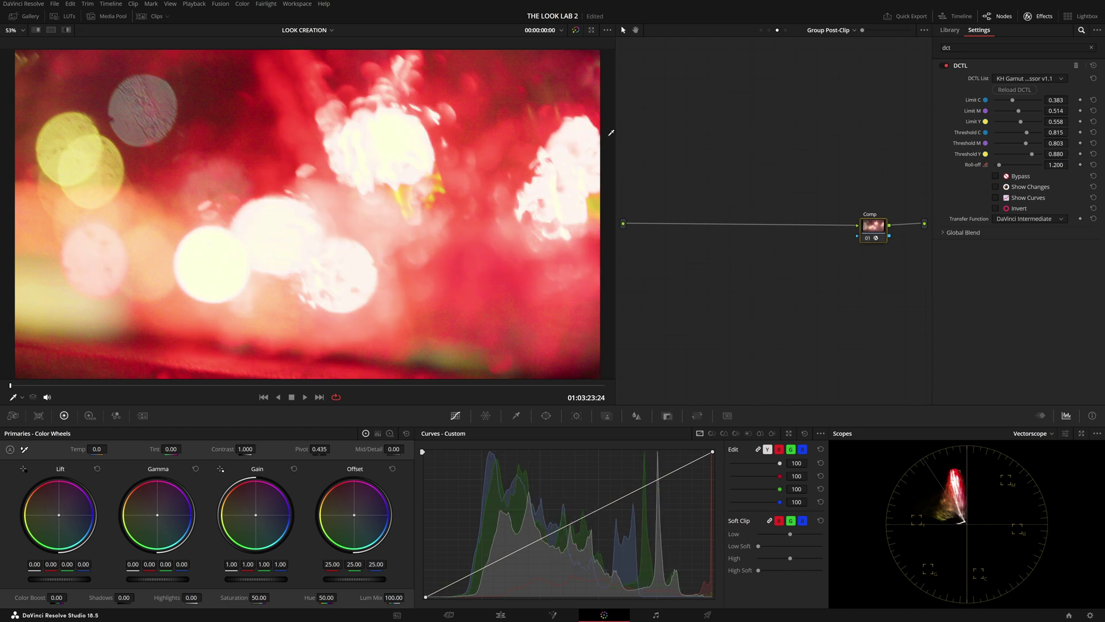
Compare the large bright highlight up close with the Comp node's gamut compression on and off.
scroll(375, 202, up, 3)
scroll(376, 203, up, 5)
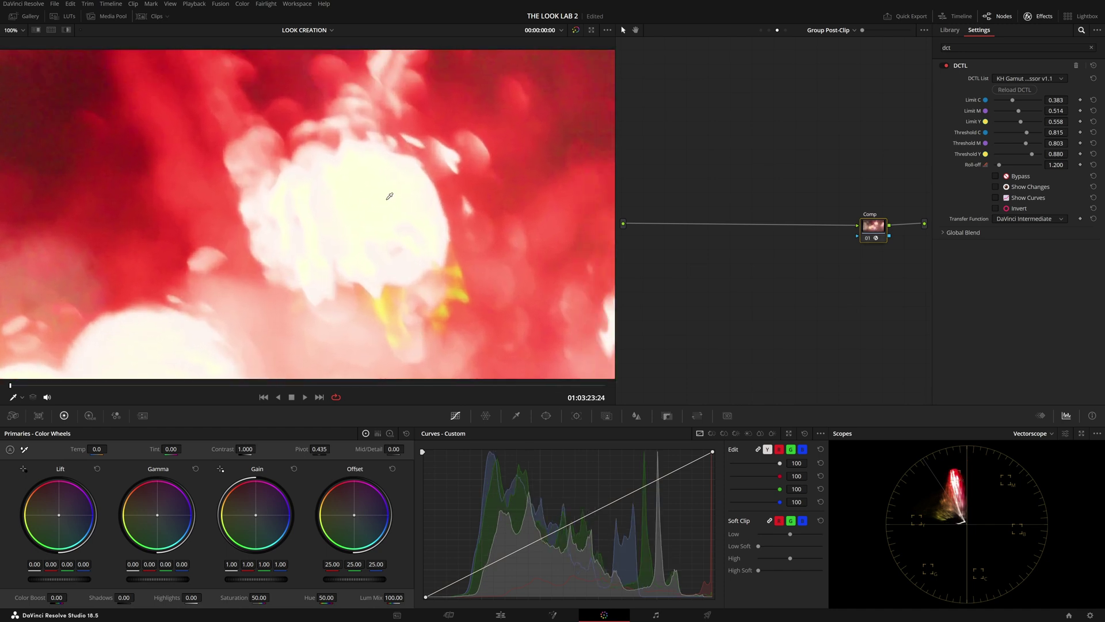
key(ctrl+d)
key(ctrl+d)
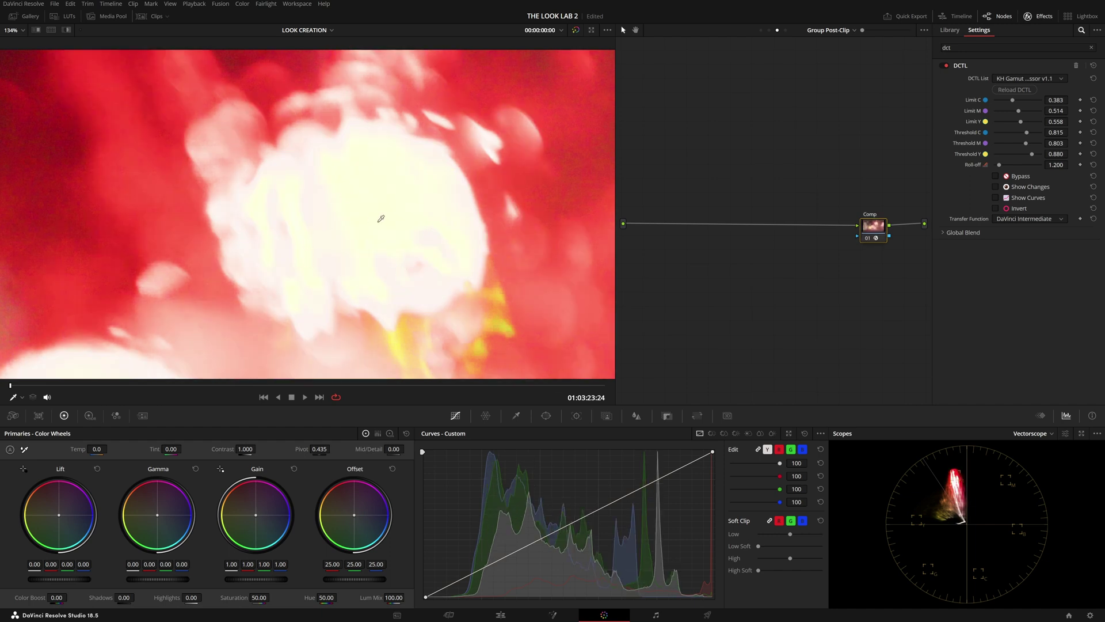
key(ctrl+d)
key(ctrl+d)
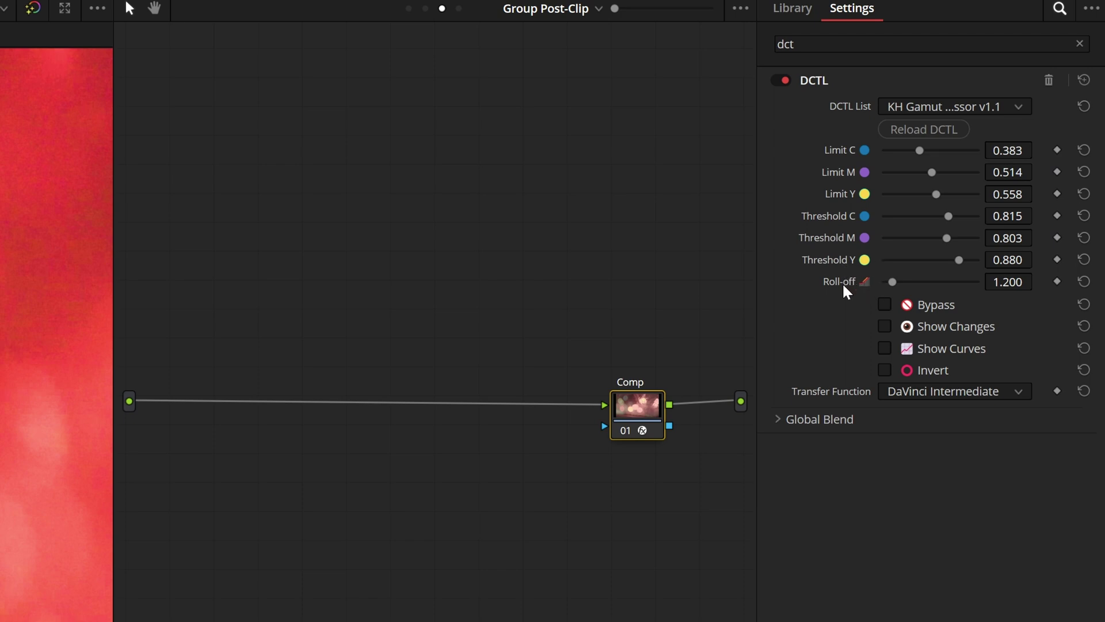
click(886, 304)
click(886, 303)
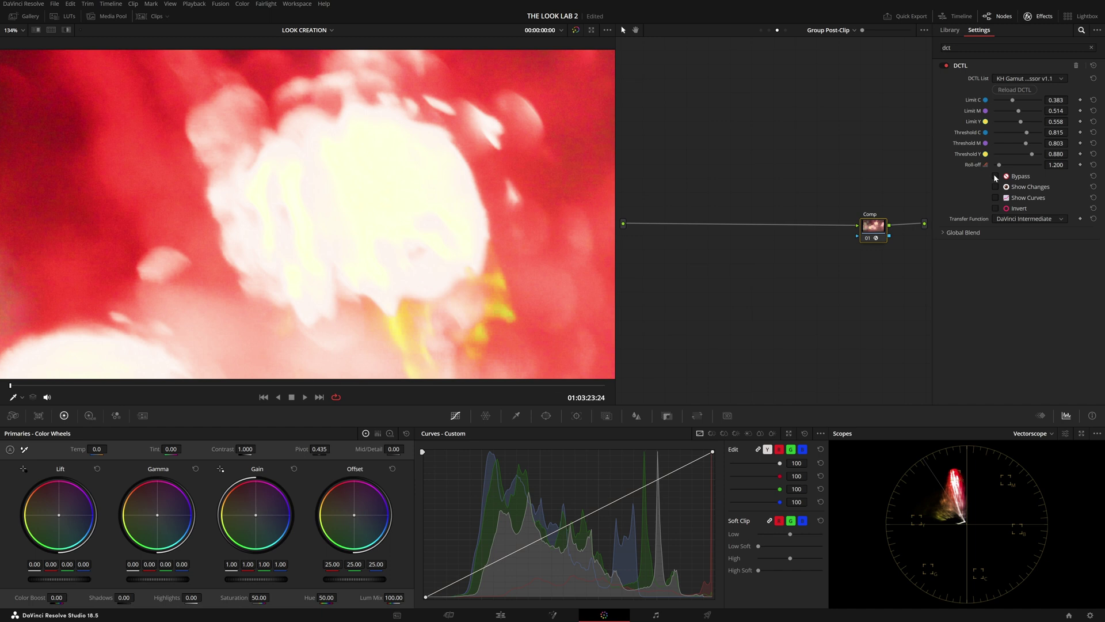
Examine which image areas the compressor affects using Show Changes and Show Curves, and turn both off again.
click(995, 186)
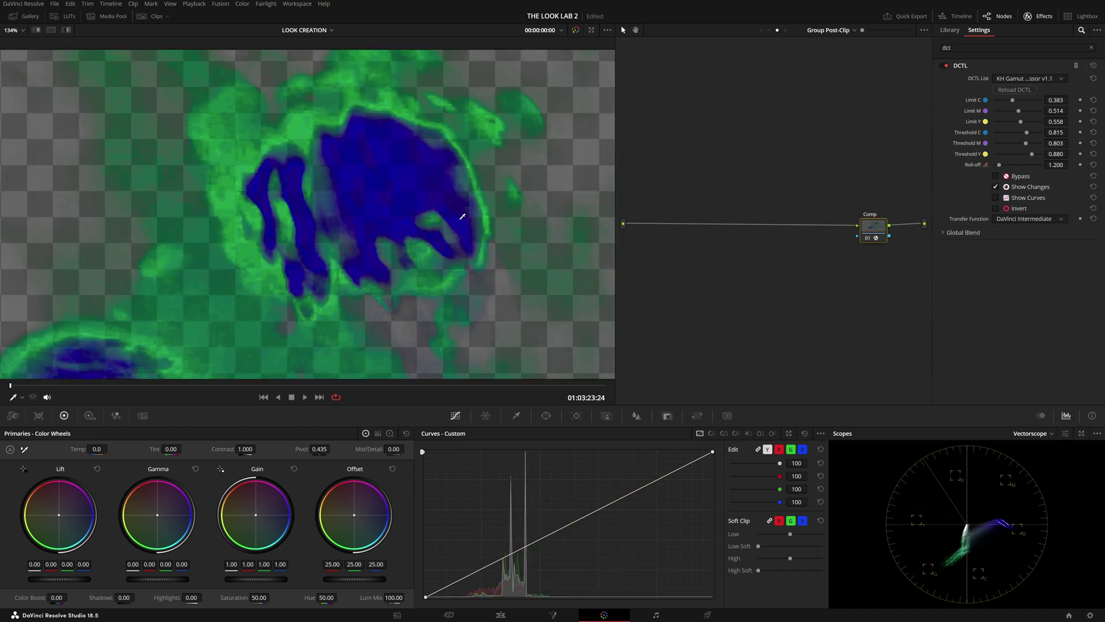
scroll(463, 216, down, 5)
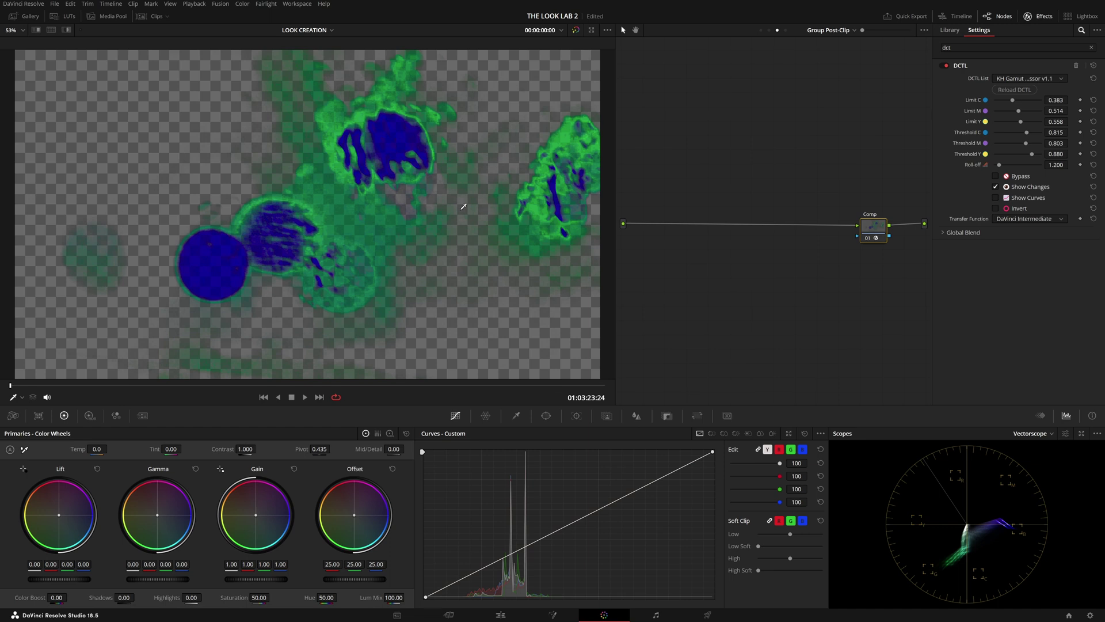
click(1017, 199)
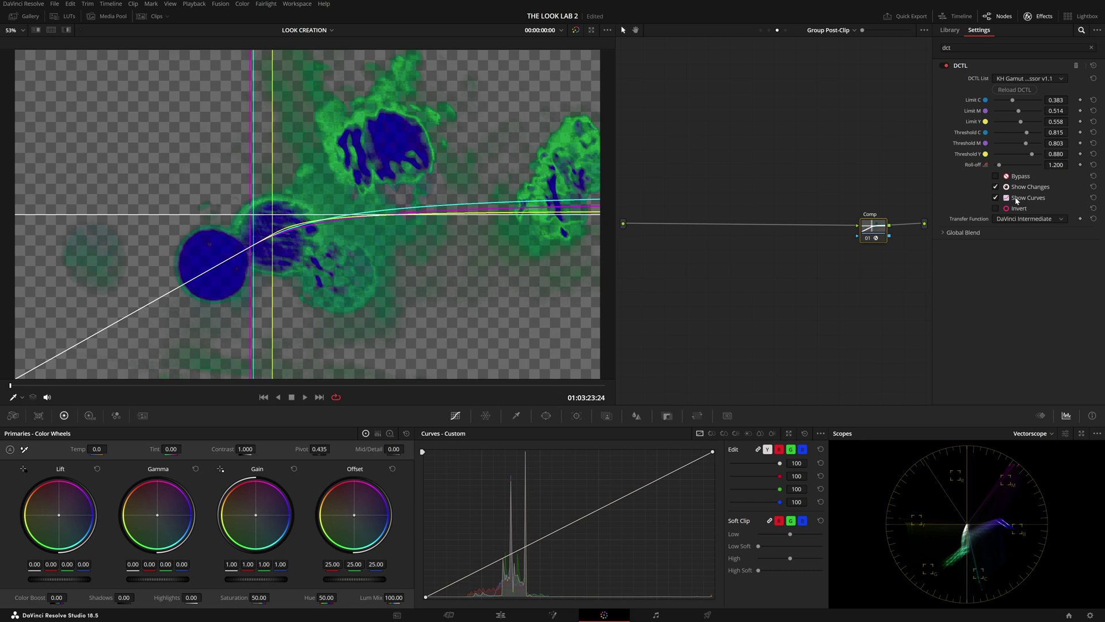
click(1016, 199)
click(996, 187)
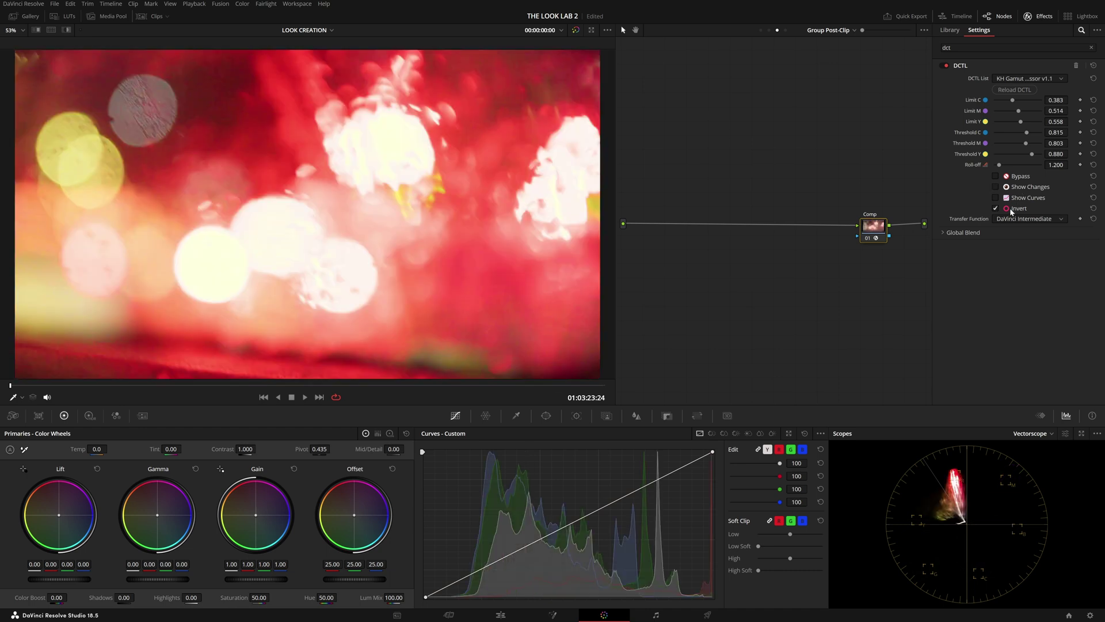
Try the Invert option on the Comp node, and add a second Comp node after it with Invert enabled.
drag(874, 229, 795, 220)
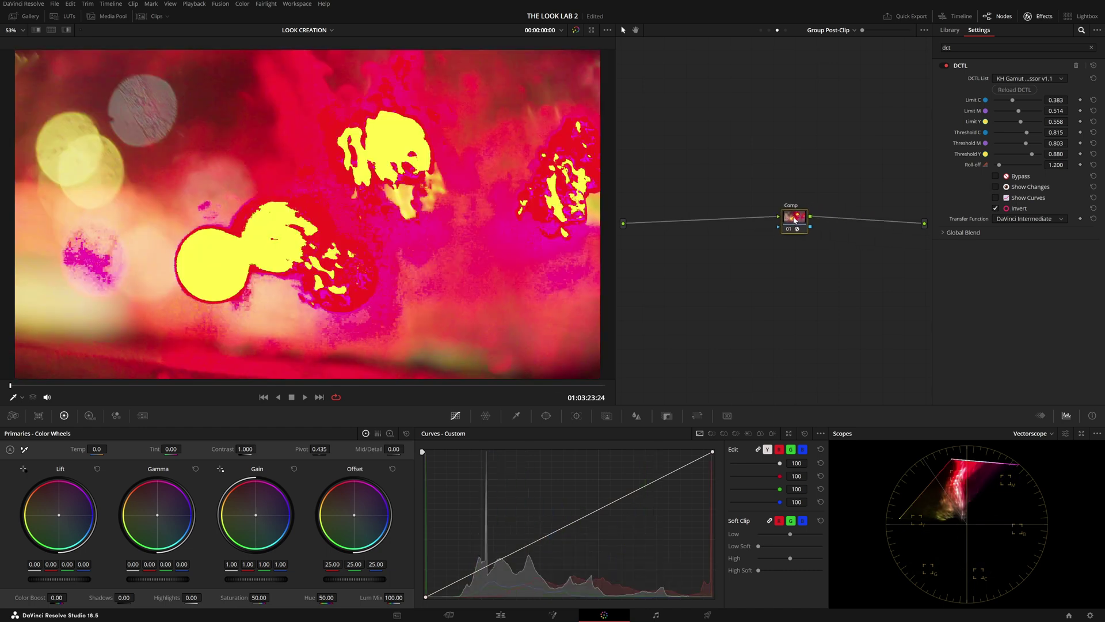
click(1010, 211)
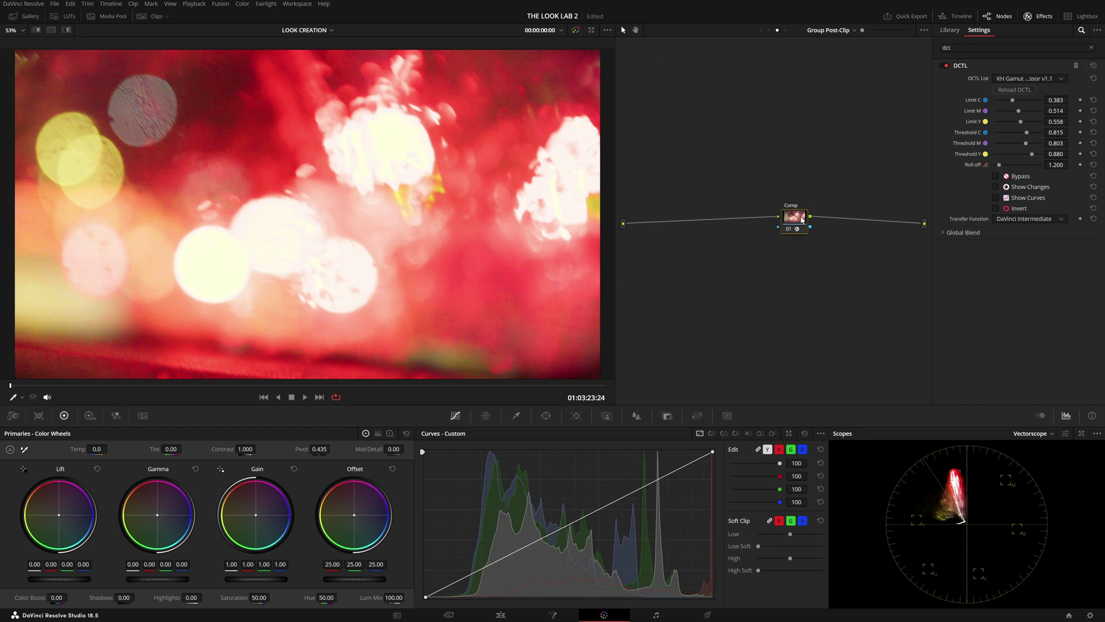
key(alt+s)
drag(838, 223, 877, 225)
click(1004, 210)
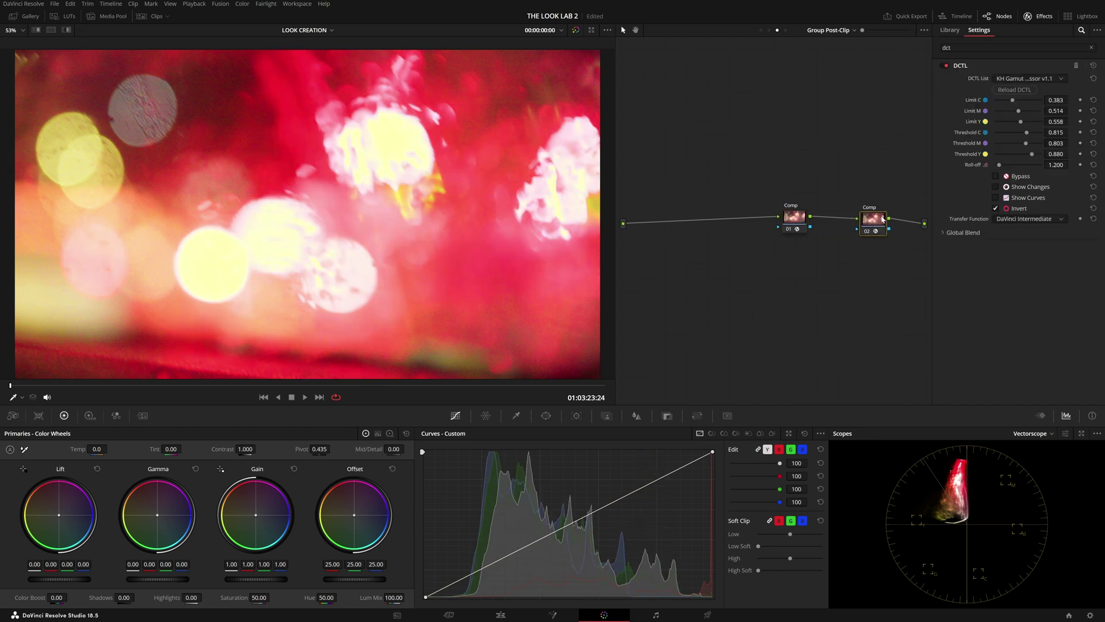
Check the two Comp nodes as a compress-and-invert pair and insert a new serial node between them.
click(793, 222)
click(874, 219)
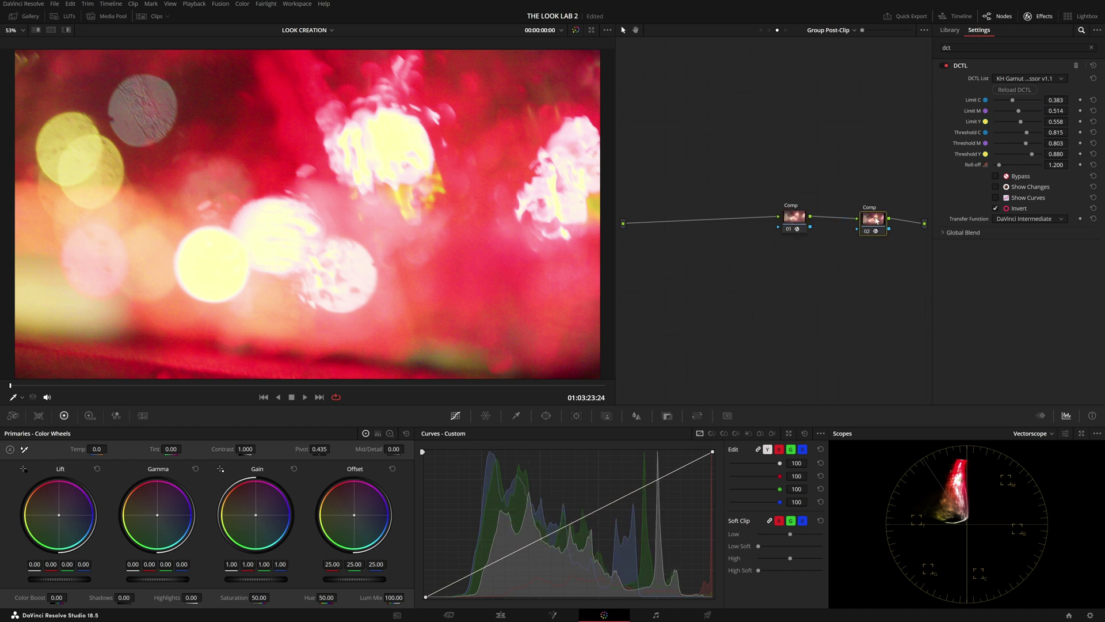
click(794, 222)
key(alt+s)
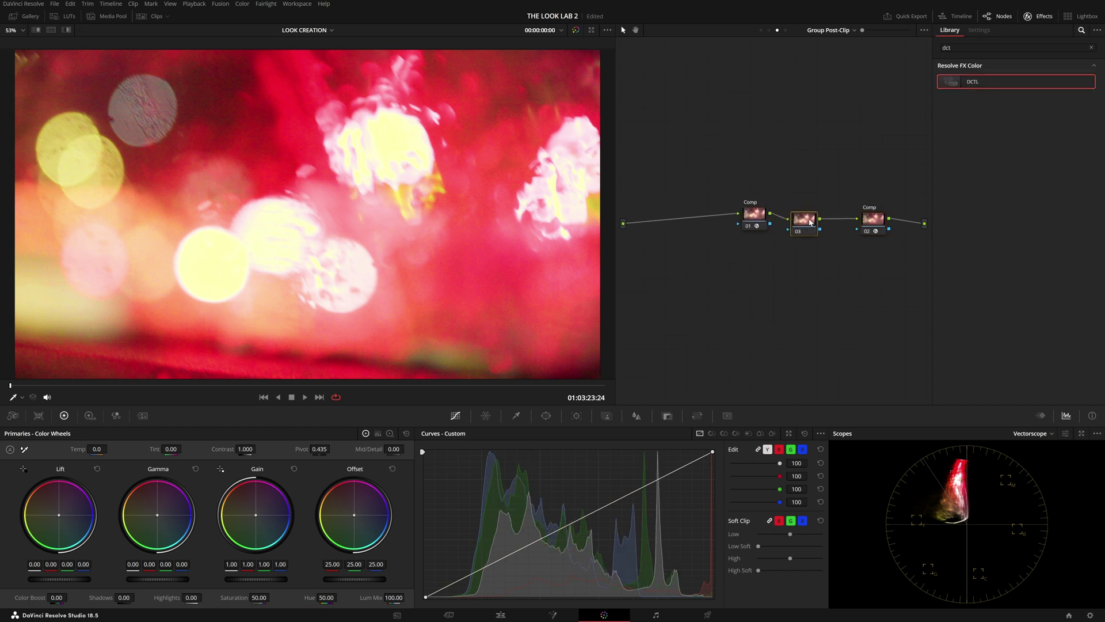
Undo the added serial node and the inverted Comp copy, and move the remaining Comp node back toward the output.
key(ctrl+z)
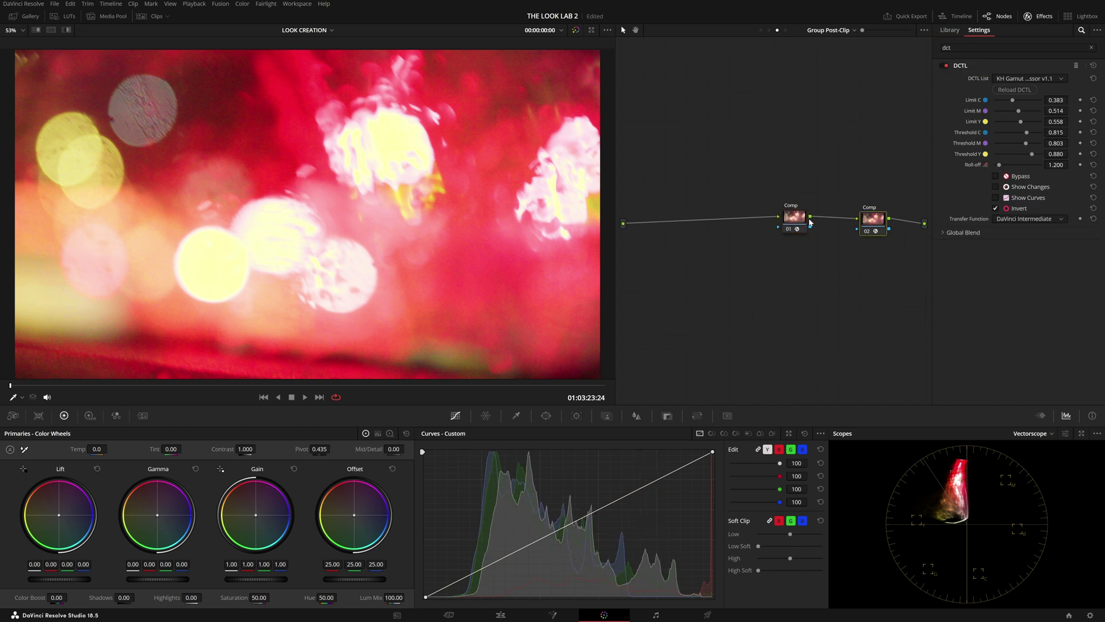
key(ctrl+z)
key(ctrl+z)
key(ctrl+z)
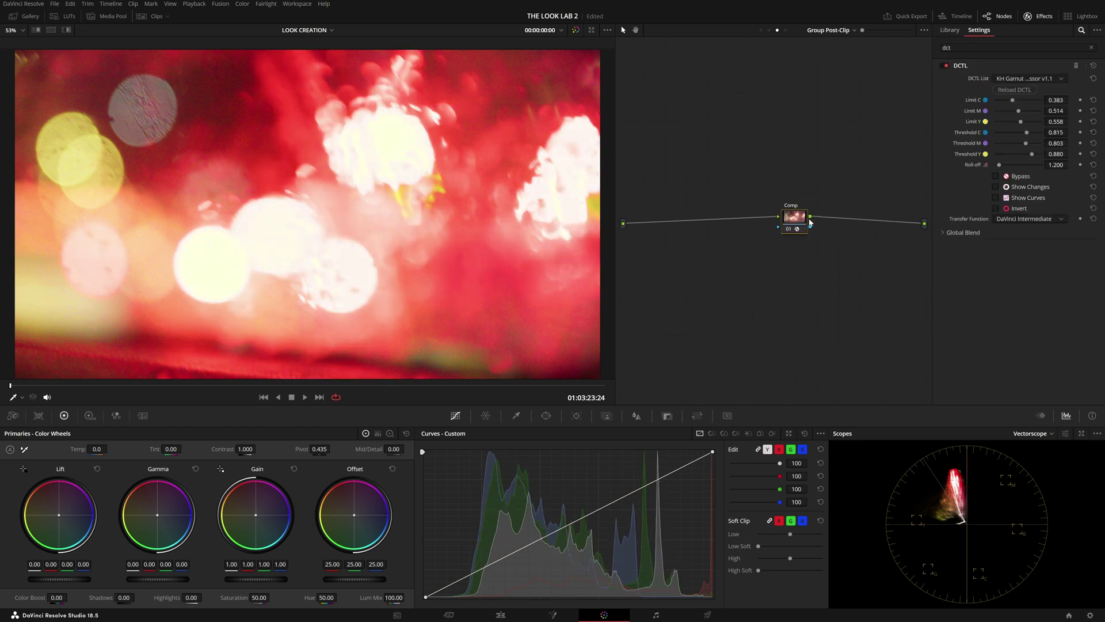
drag(799, 219, 870, 223)
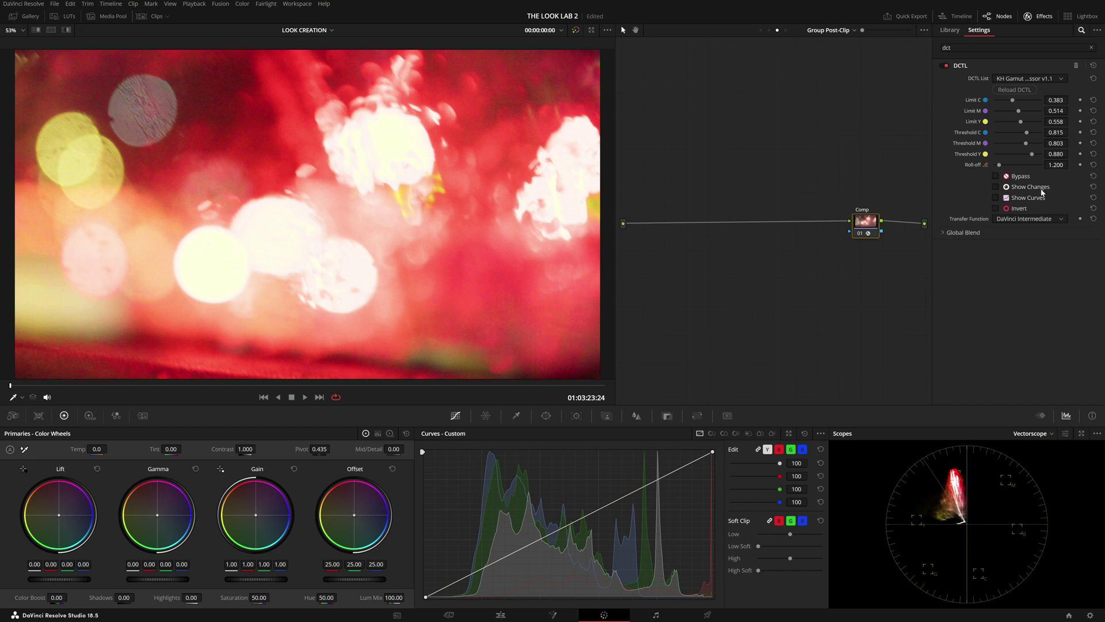
With Show Changes and Show Curves on, try different Limit C, Threshold C and Roll-off values and restore the originals.
click(1031, 187)
click(1030, 197)
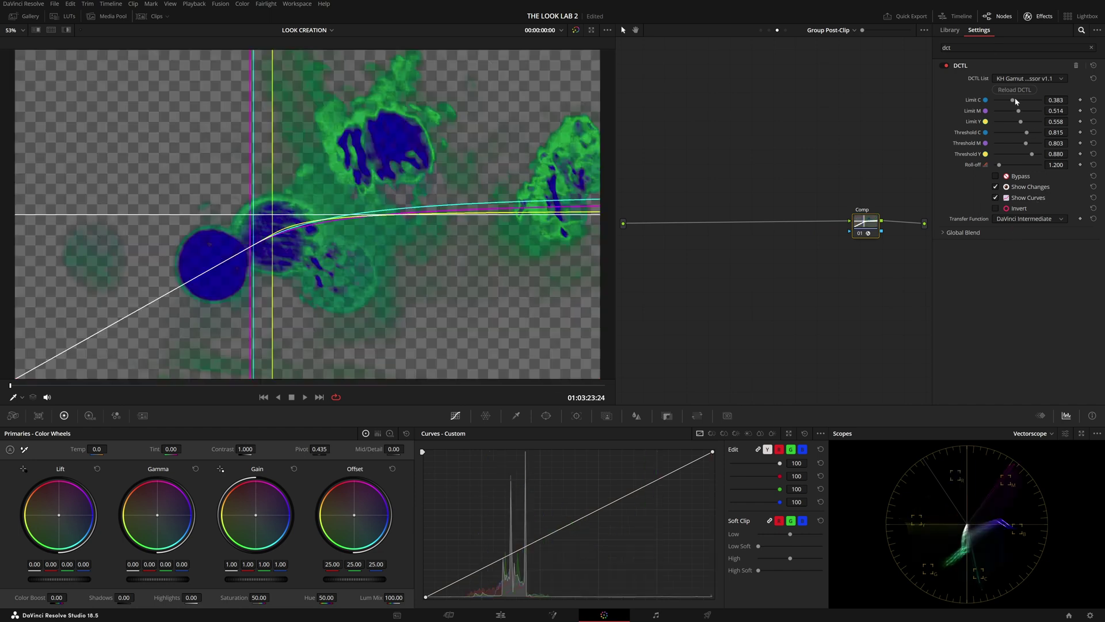
drag(1018, 99, 991, 98)
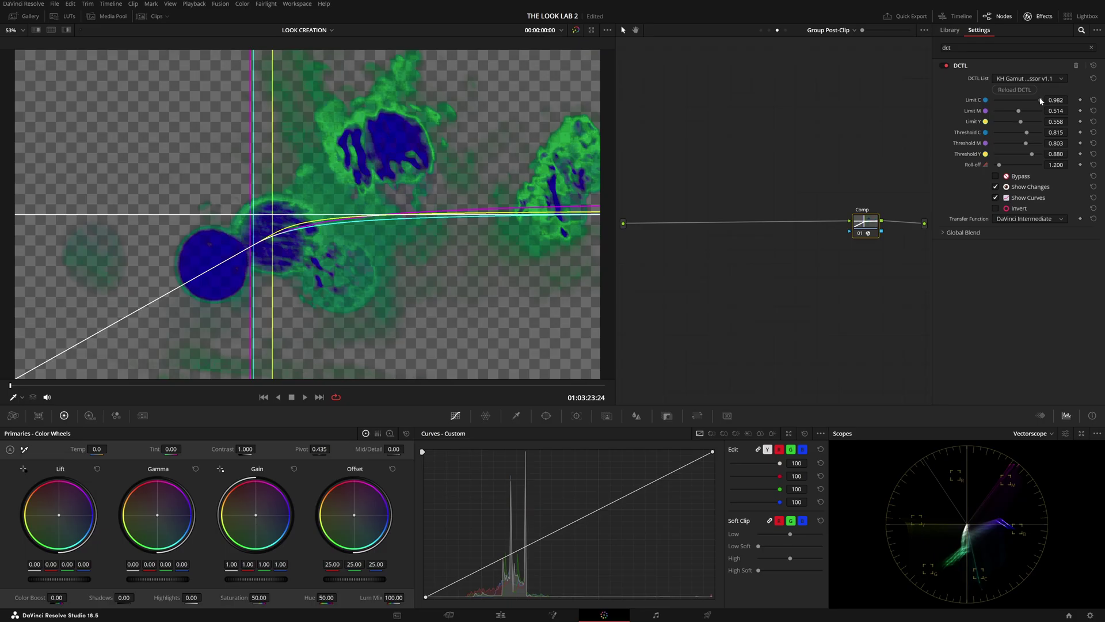
drag(1042, 100, 1048, 151)
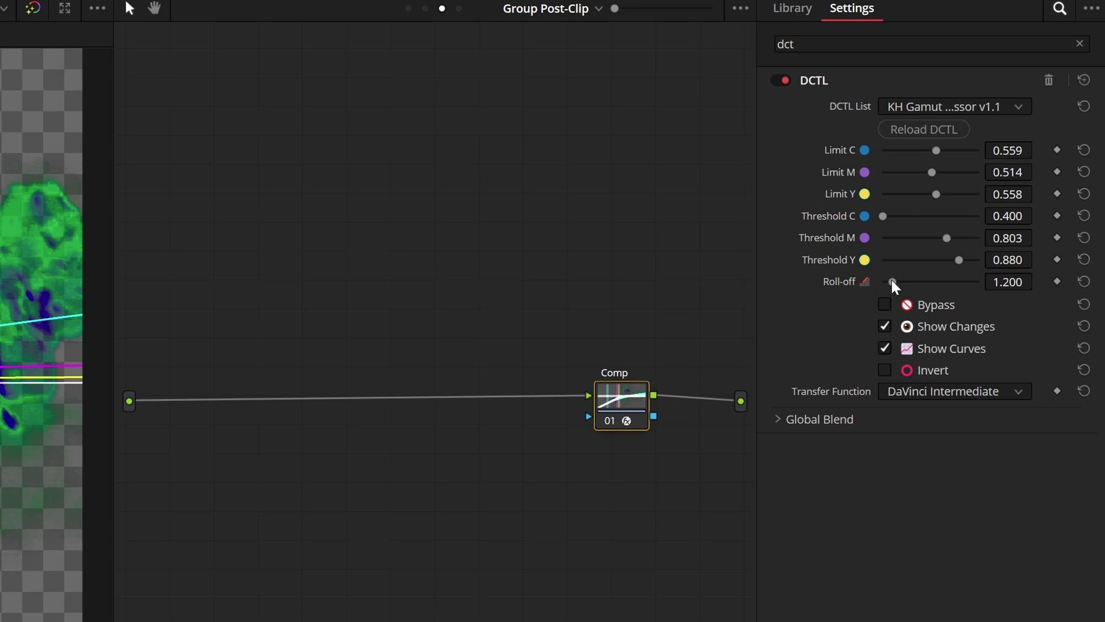
drag(895, 283, 937, 280)
mouse_move(1020, 164)
mouse_down()
mouse_move(1041, 165)
mouse_move(995, 164)
mouse_move(1010, 164)
mouse_up()
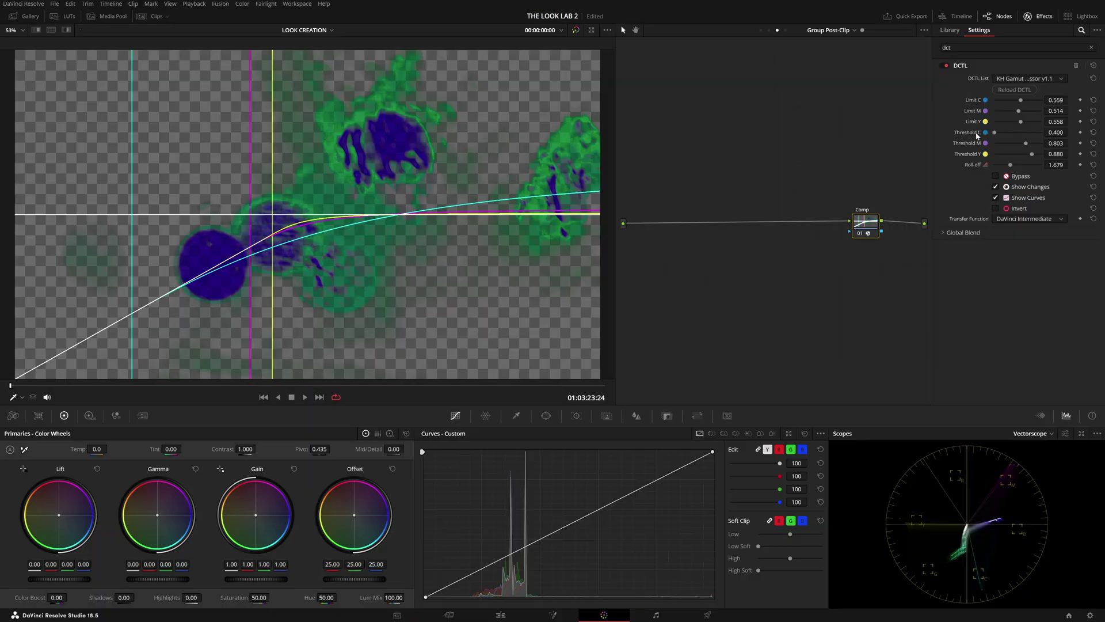
double_click(976, 134)
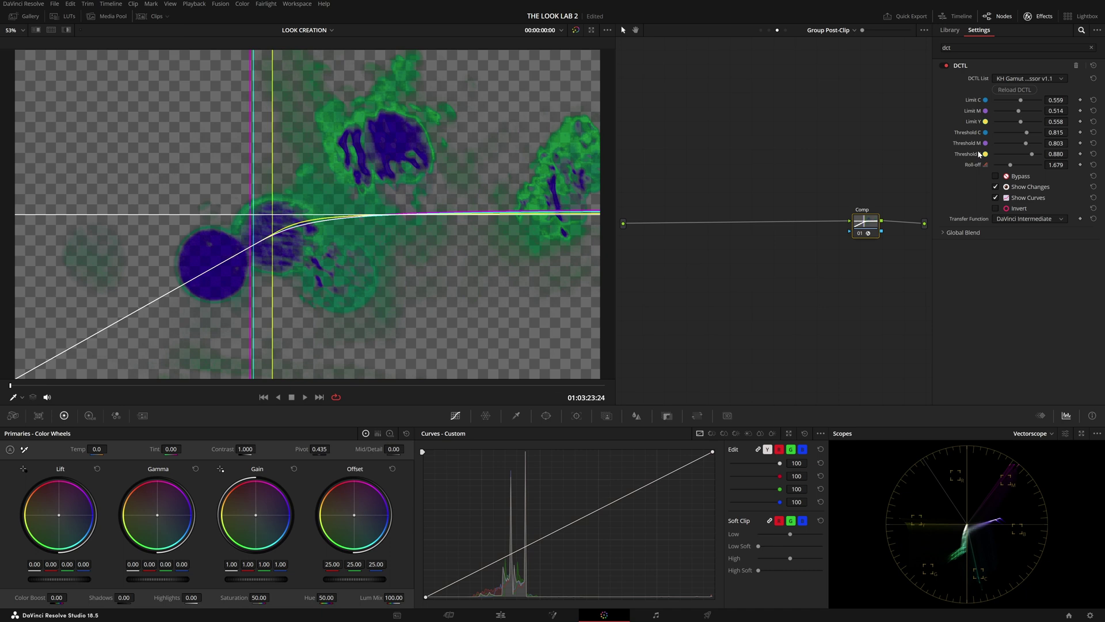
click(1025, 89)
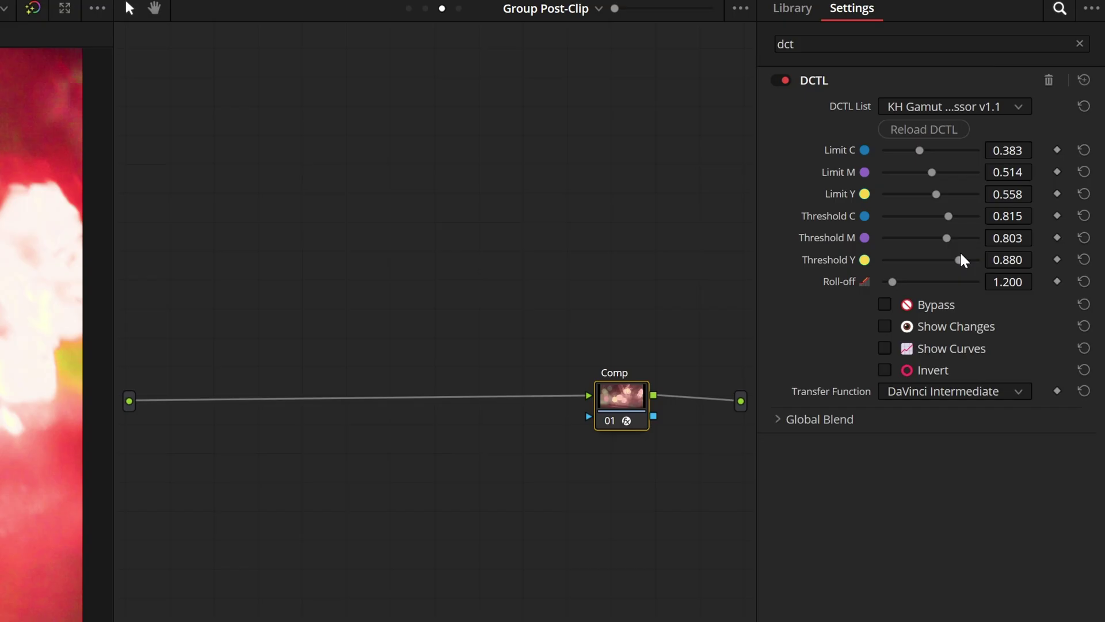
Lower Threshold C, Threshold M and Threshold Y to 0.400 each in the gamut compressor.
mouse_move(1032, 154)
mouse_down()
mouse_move(967, 150)
mouse_move(1024, 144)
mouse_up()
drag(949, 216, 883, 218)
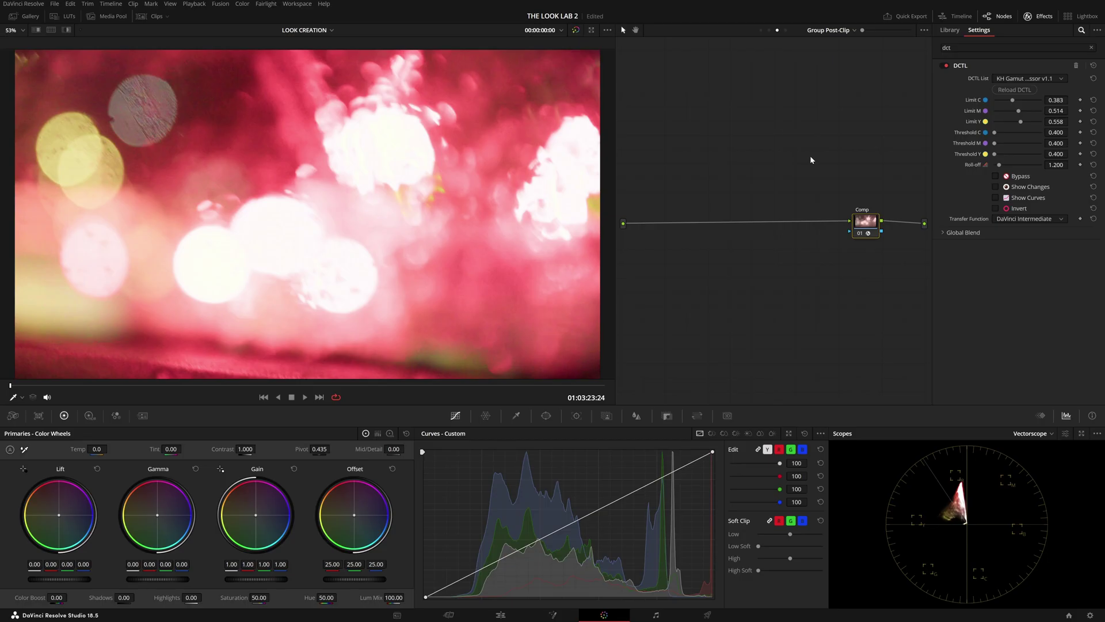
Reduce the gamut compressor's Limit Y to 0.257 while checking the bright highlights up close.
scroll(327, 199, up, 3)
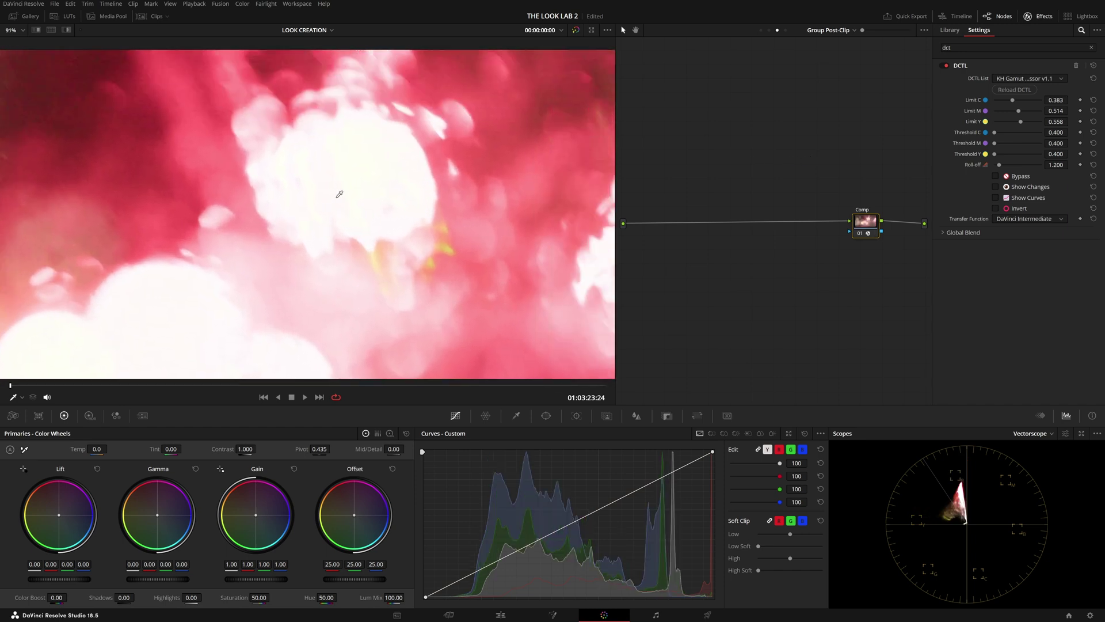
scroll(365, 174, down, 2)
scroll(377, 187, up, 4)
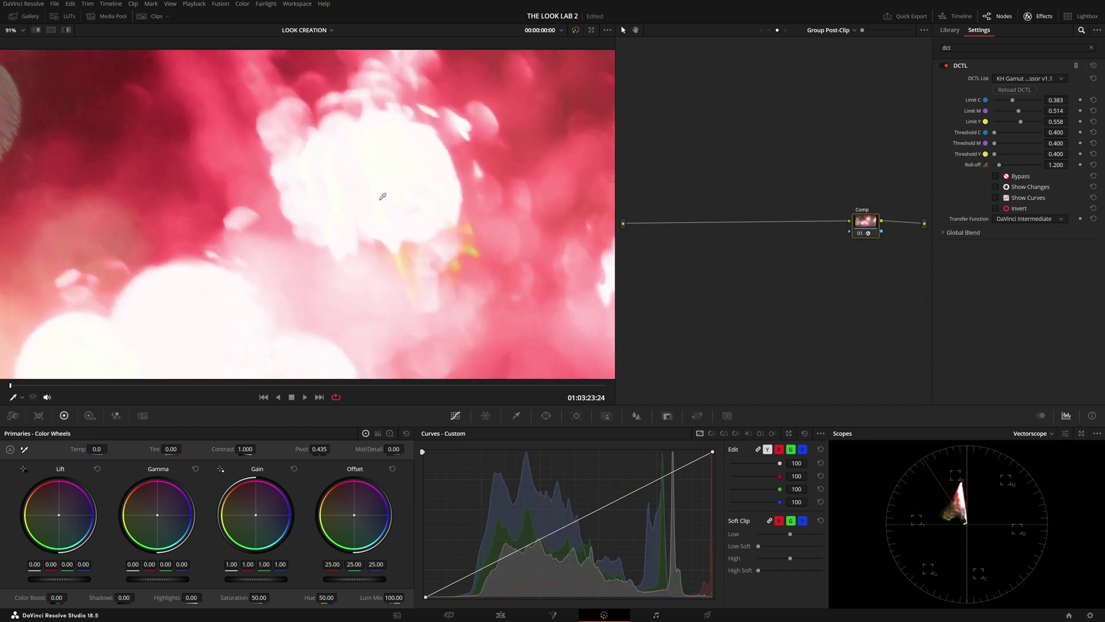
click(1014, 89)
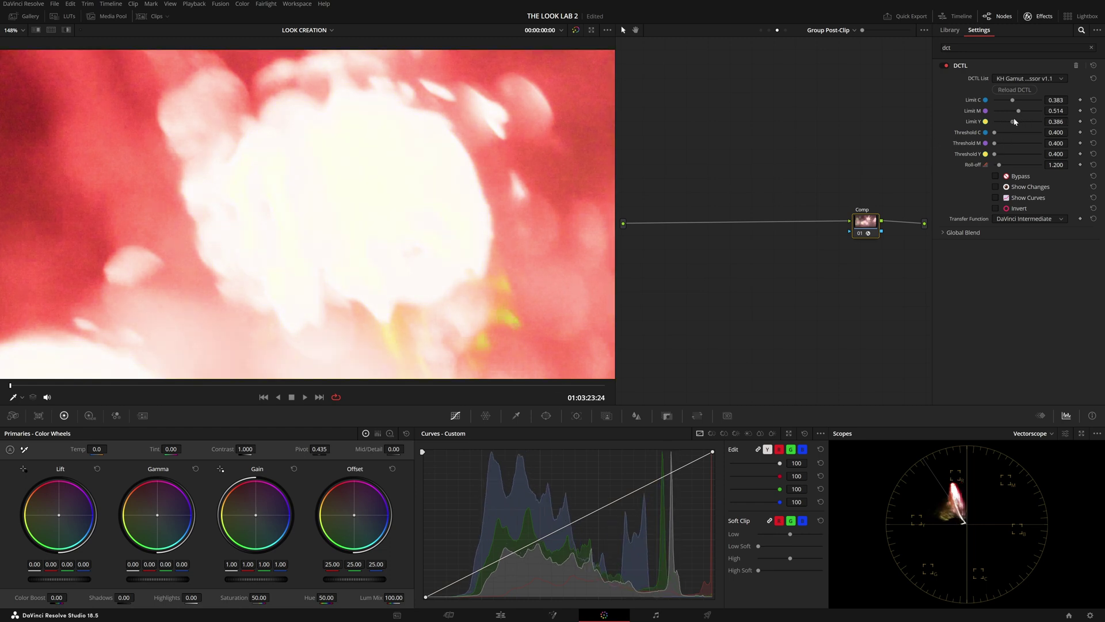
scroll(416, 202, down, 5)
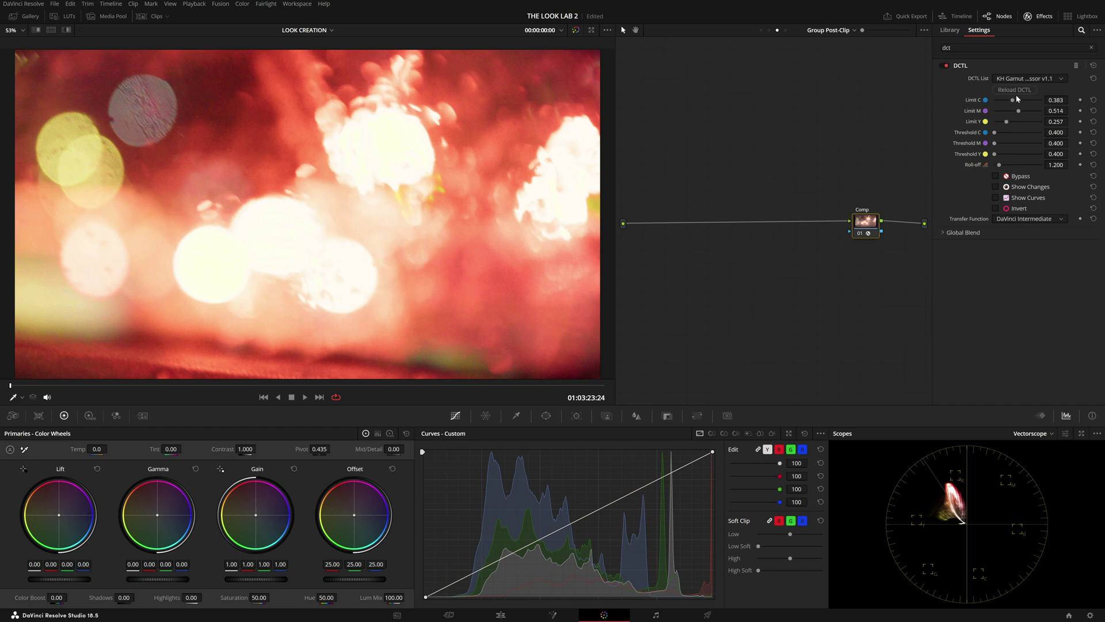